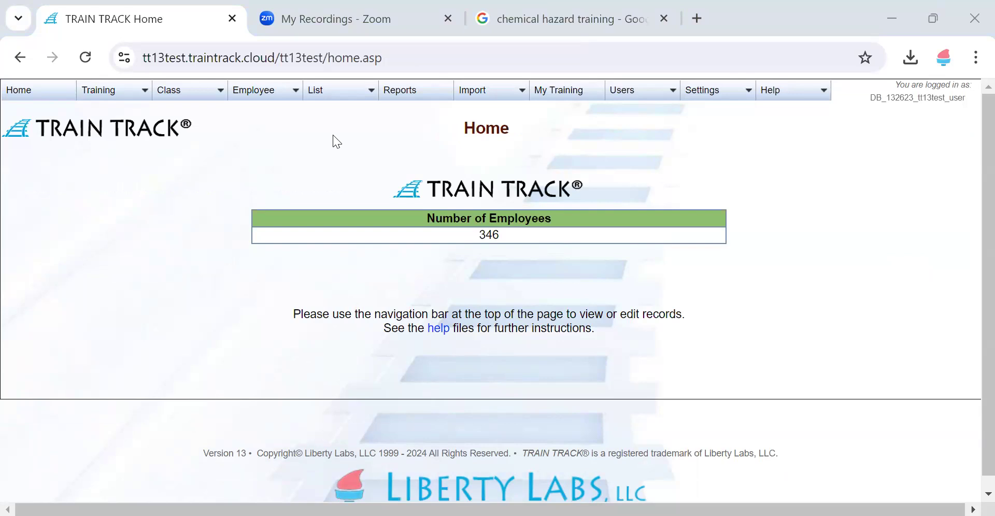
# Step: Open the exam question list of the Chemical Hazards training record
pyautogui.moveTo(107, 96)
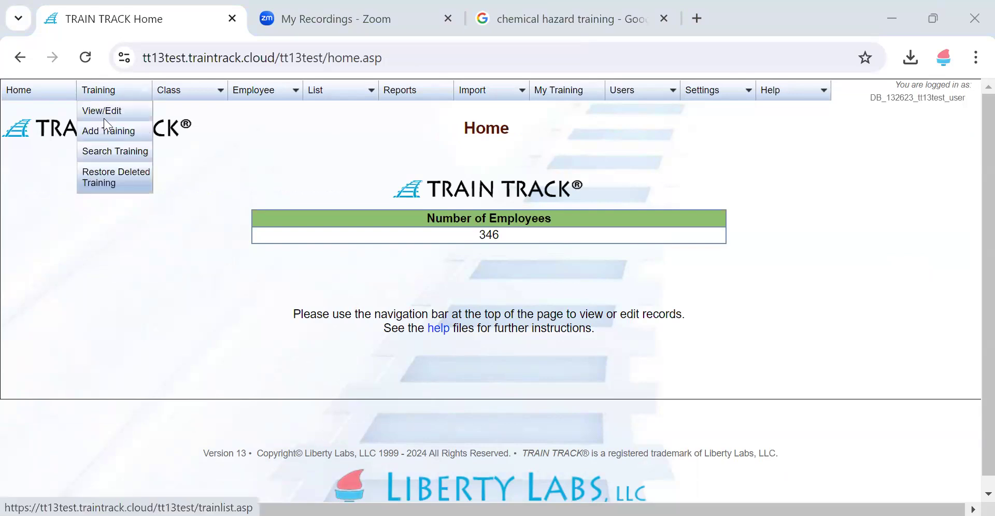
pyautogui.click(104, 118)
pyautogui.click(68, 483)
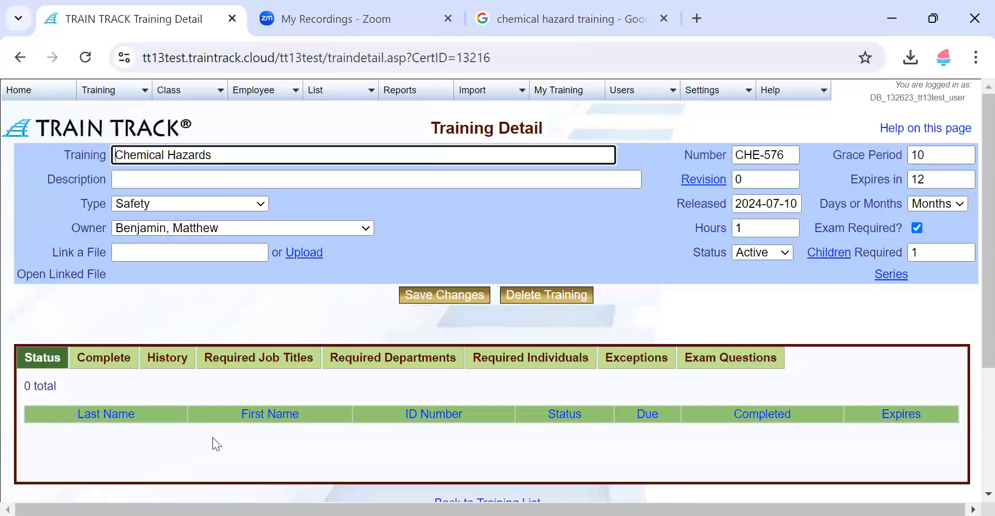
pyautogui.click(753, 366)
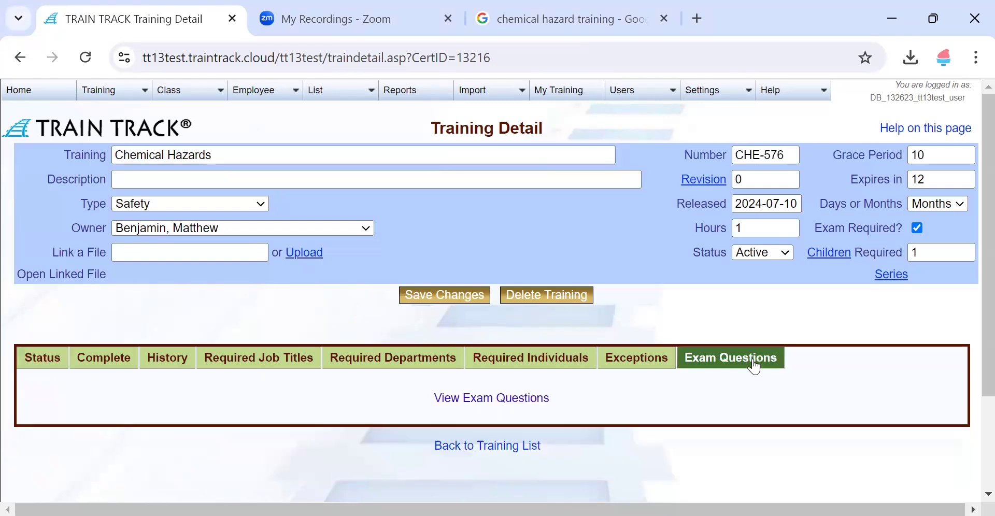
pyautogui.click(511, 399)
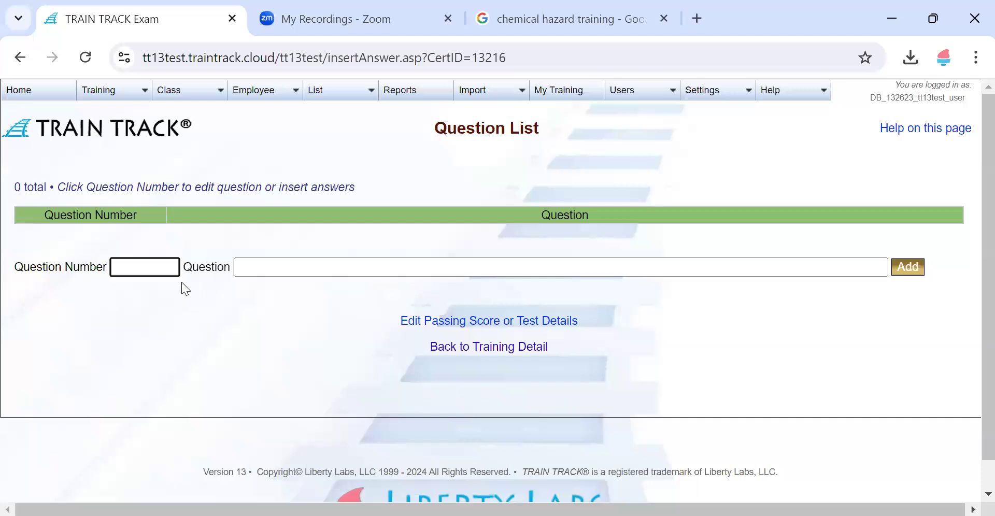
# Step: Add exam question 1 with the text "True or False: Chemical exposure may cause health defects"
pyautogui.write('1')
pyautogui.press('Tab')
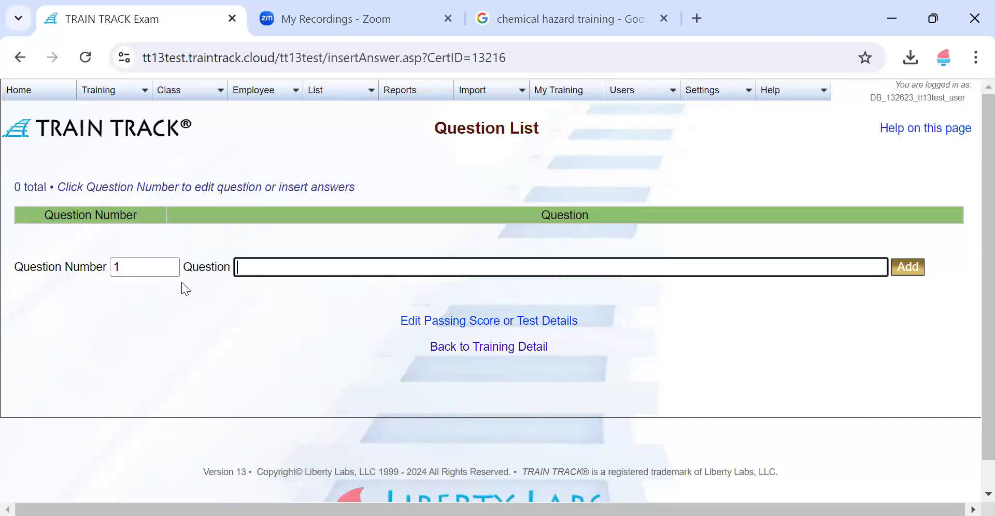
pyautogui.write('True ')
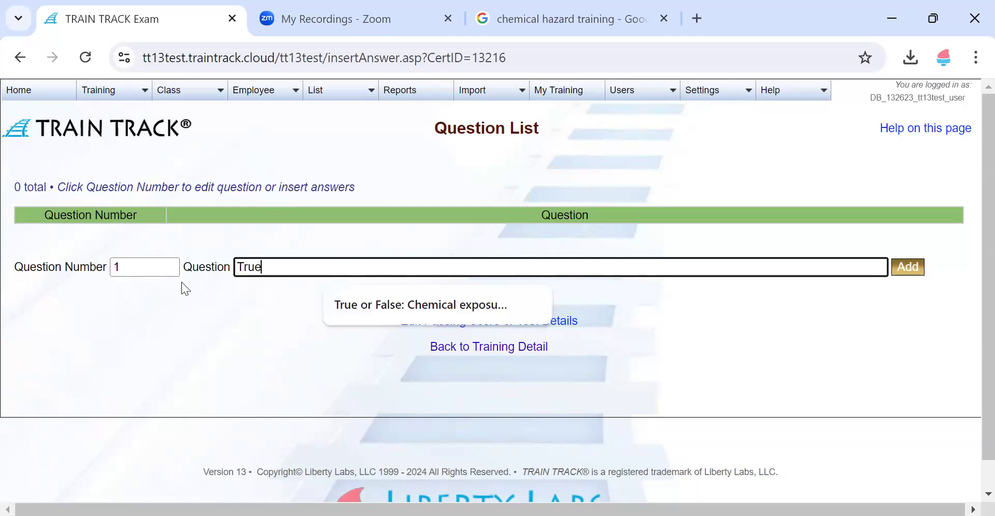
pyautogui.write('or False:')
pyautogui.press('Down')
pyautogui.press('Return')
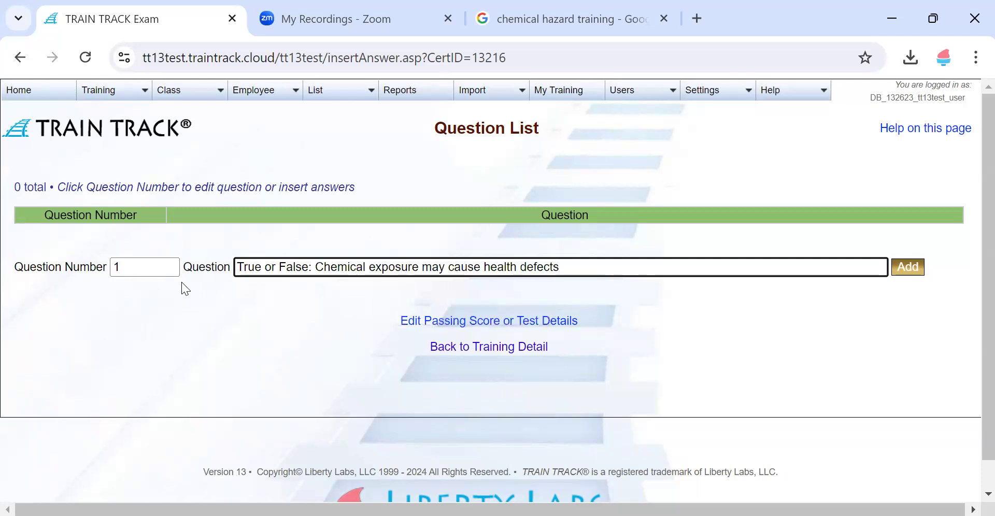
pyautogui.click(911, 267)
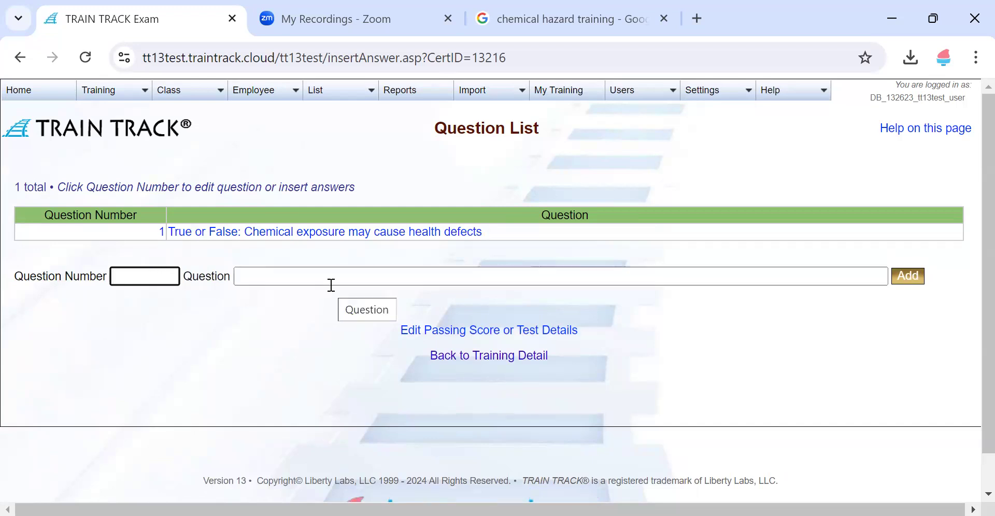
# Step: Add answer A, "True", worth 100 points to question 1 about chemical exposure
pyautogui.click(288, 233)
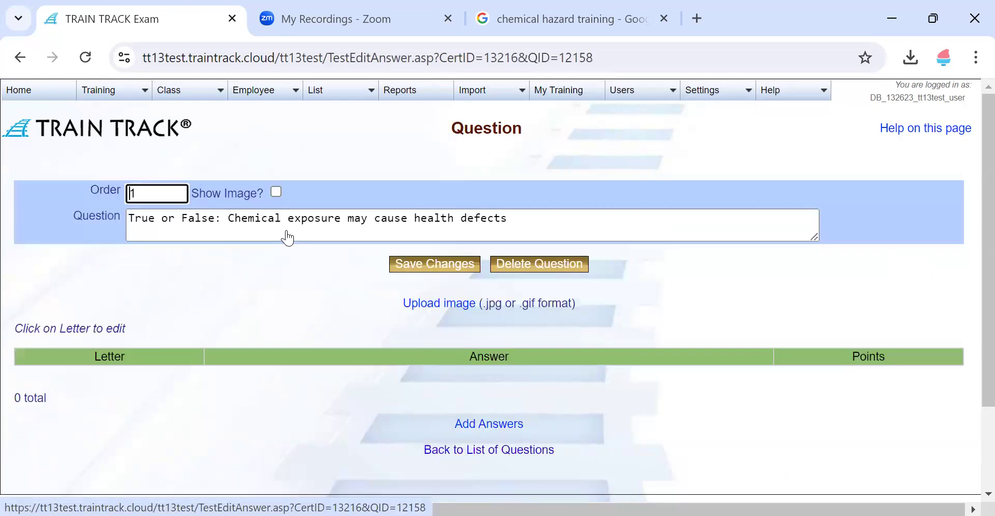
pyautogui.click(466, 425)
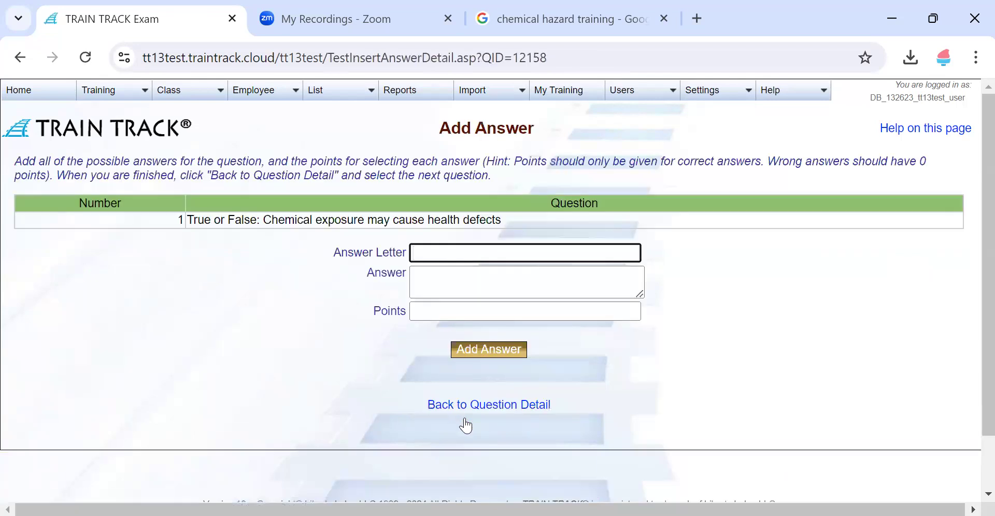
pyautogui.write('A')
pyautogui.press('Tab')
pyautogui.write('True')
pyautogui.press('Tab')
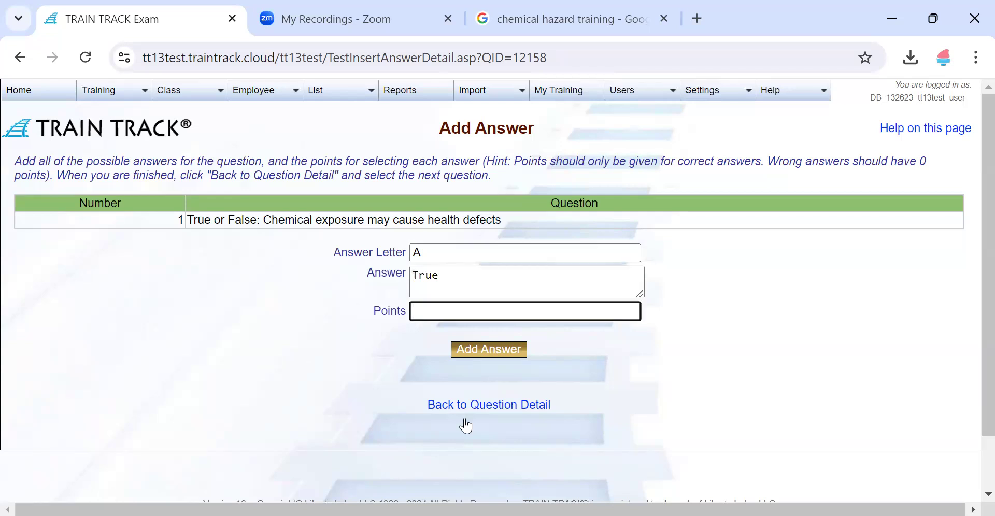
pyautogui.write('100')
pyautogui.click(491, 346)
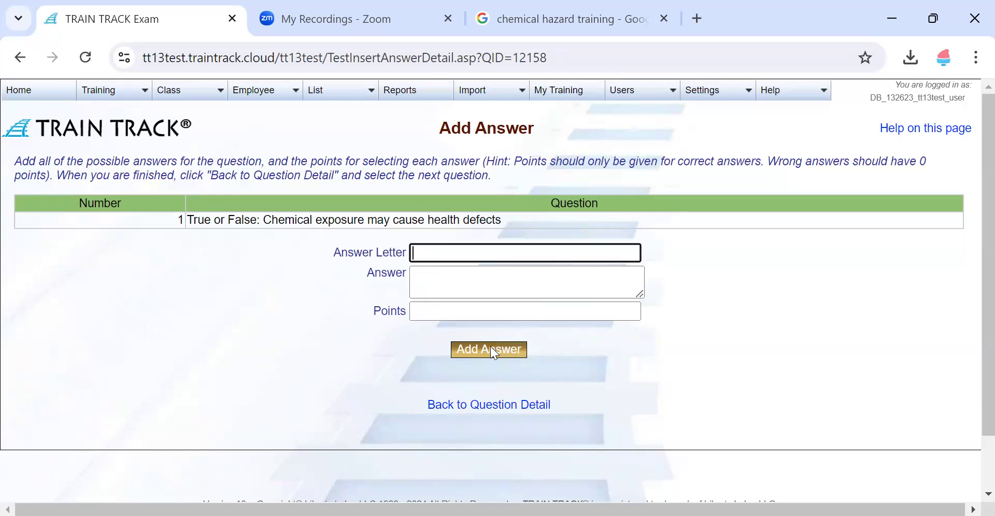
# Step: Add answer B, "False", worth 0 points to question 1 and return to the question list
pyautogui.write('B')
pyautogui.press('Tab')
pyautogui.write('False')
pyautogui.press('Tab')
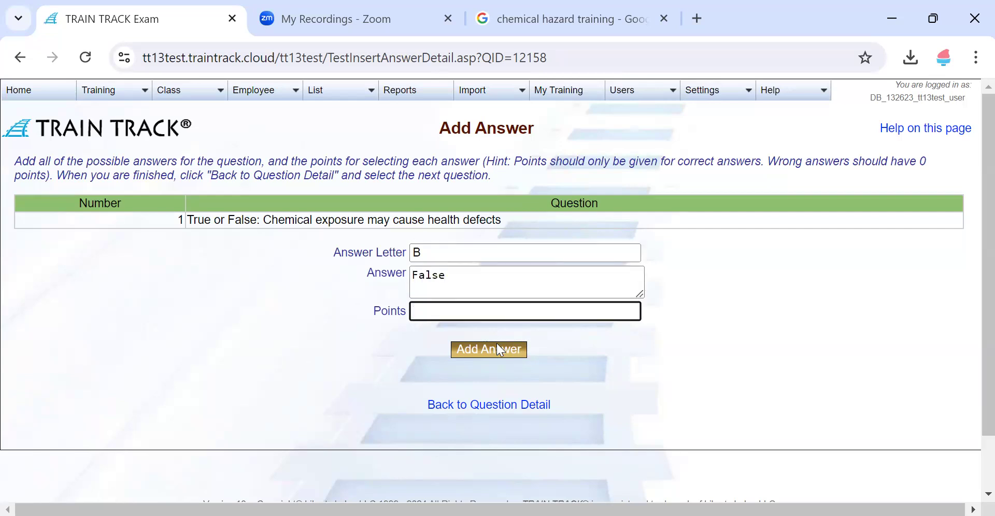
pyautogui.write('0')
pyautogui.click(485, 349)
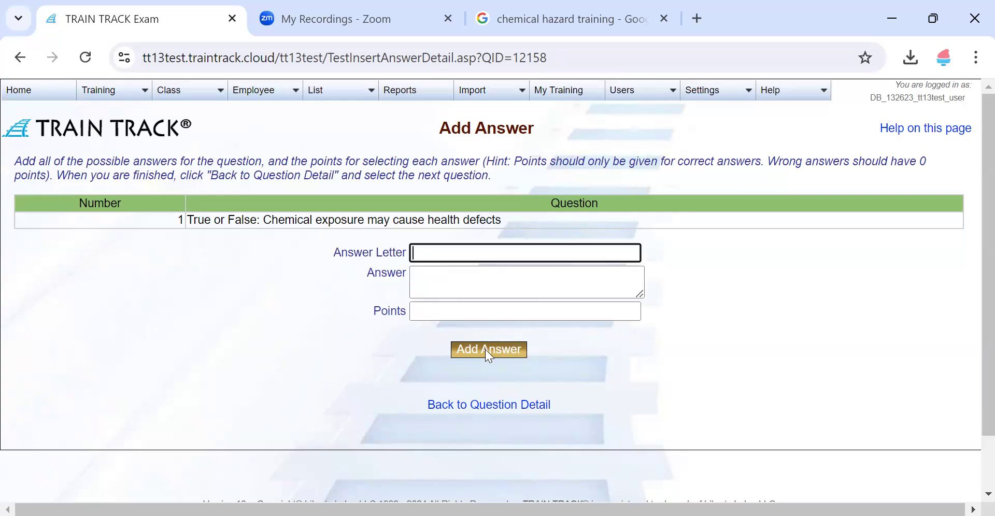
pyautogui.click(476, 406)
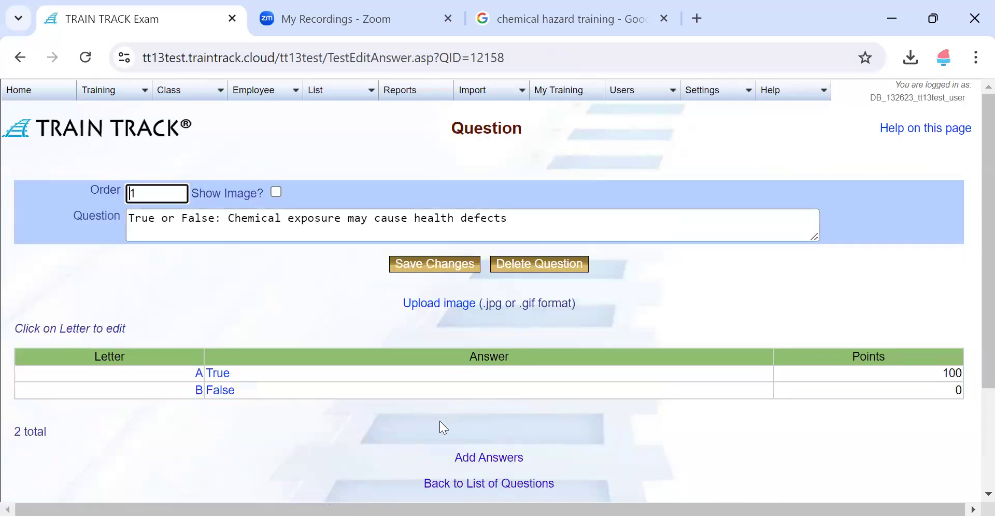
pyautogui.click(484, 486)
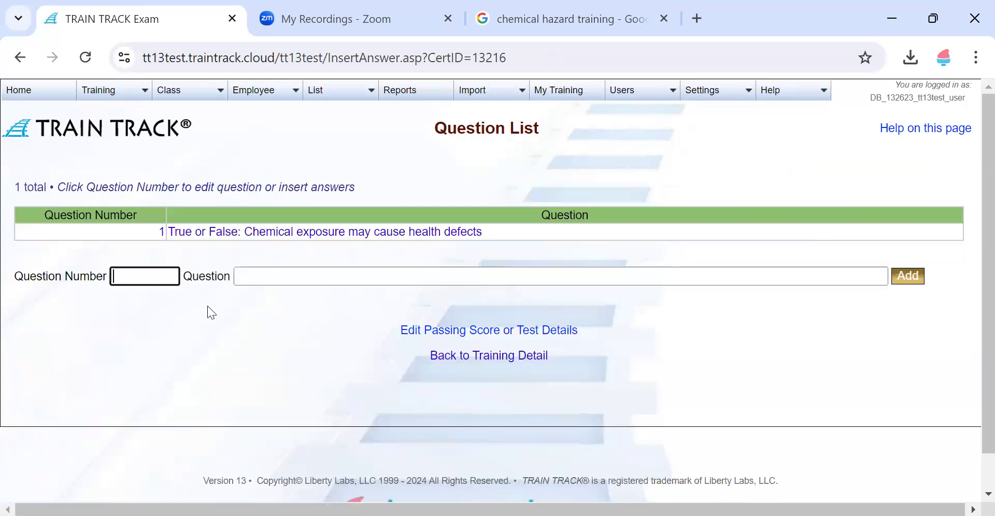
# Step: Add exam question 2 with the text "What does the pictured symbol mean?"
pyautogui.write('2')
pyautogui.press('Tab')
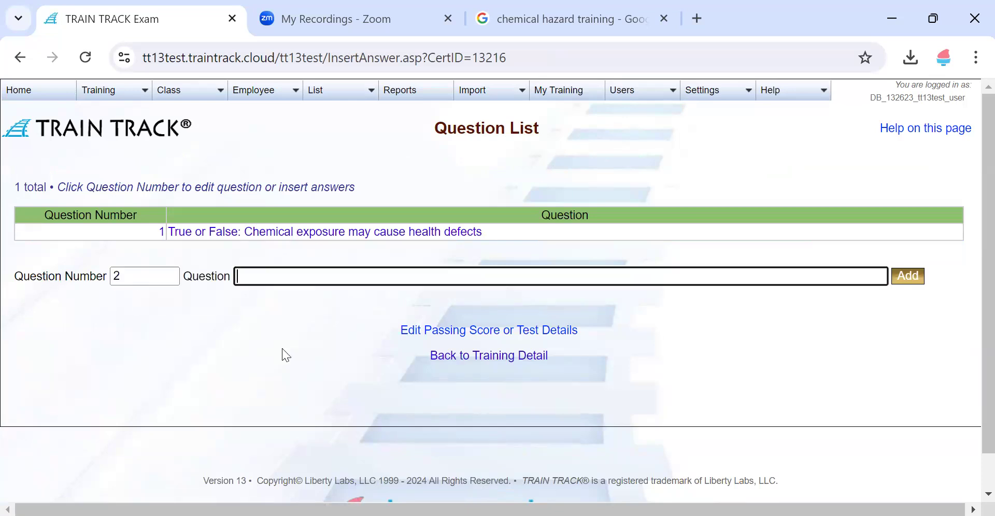
pyautogui.write('Wh')
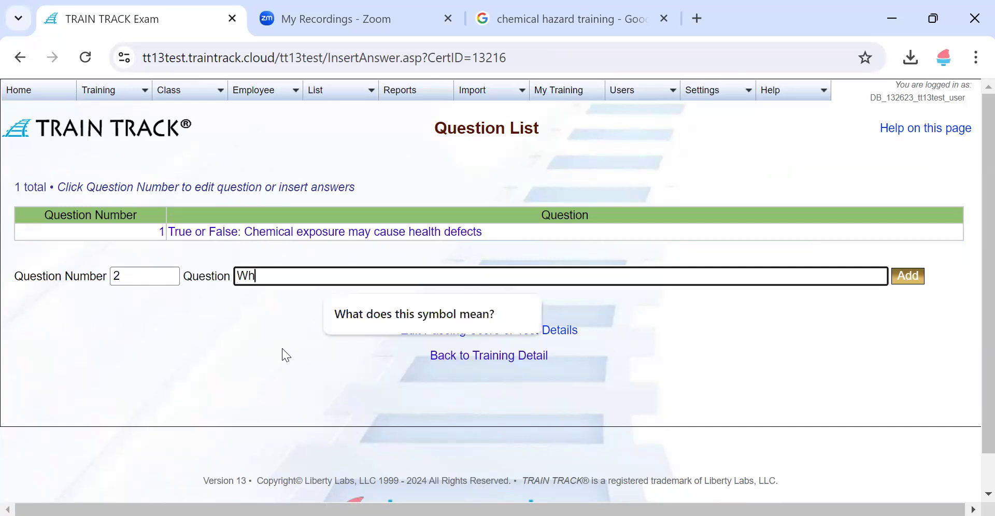
pyautogui.write('at does the pictured symbol')
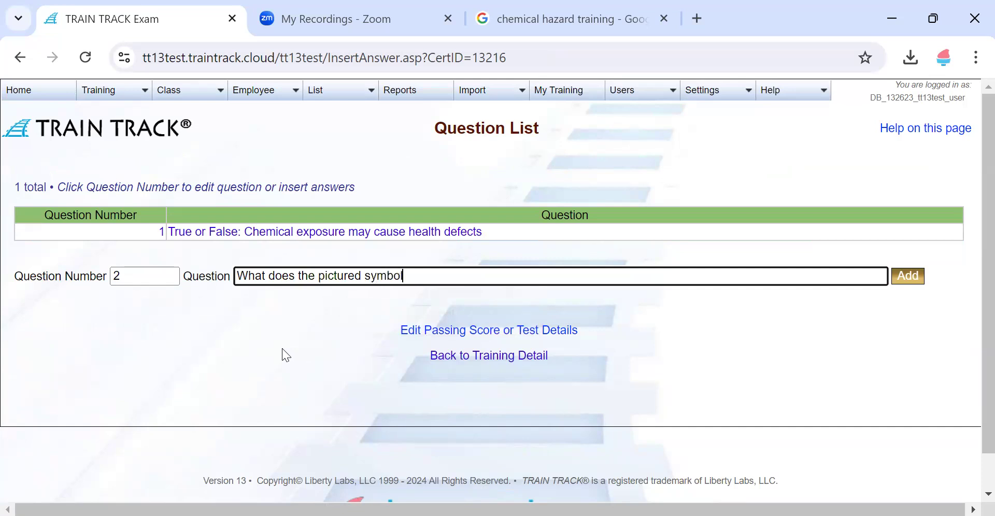
pyautogui.write(' mean?')
pyautogui.click(908, 276)
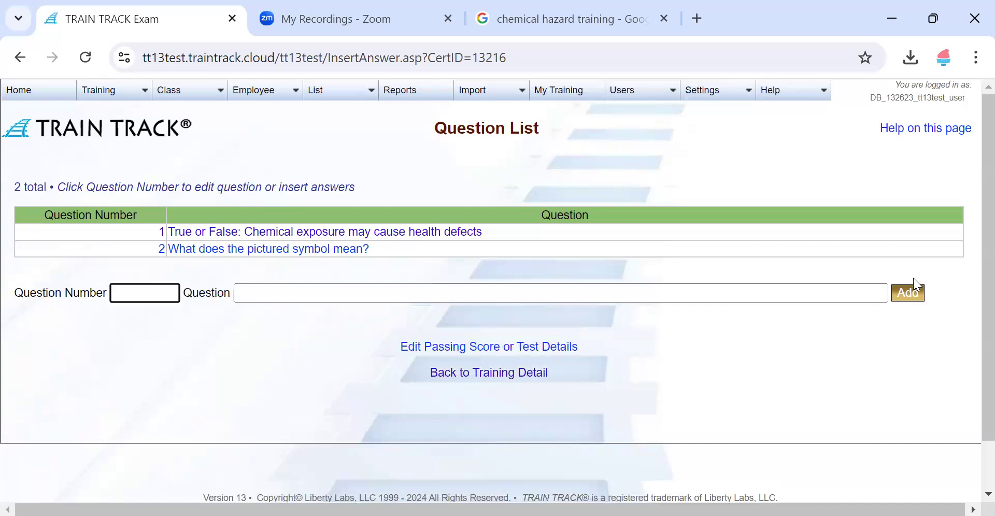
# Step: Add answer A, "Acutely Toxic", worth 0 points to question 2 about the pictured symbol
pyautogui.click(277, 250)
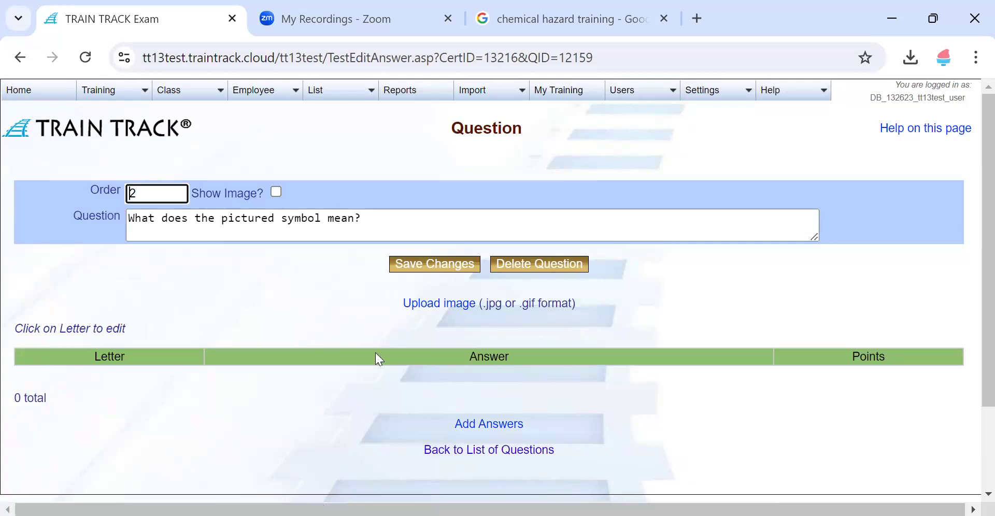
pyautogui.click(480, 424)
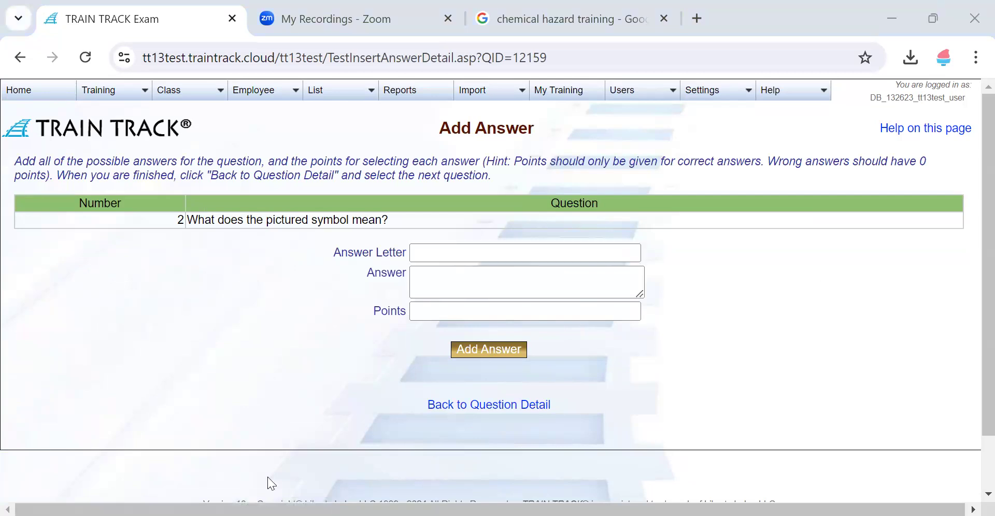
pyautogui.click(440, 251)
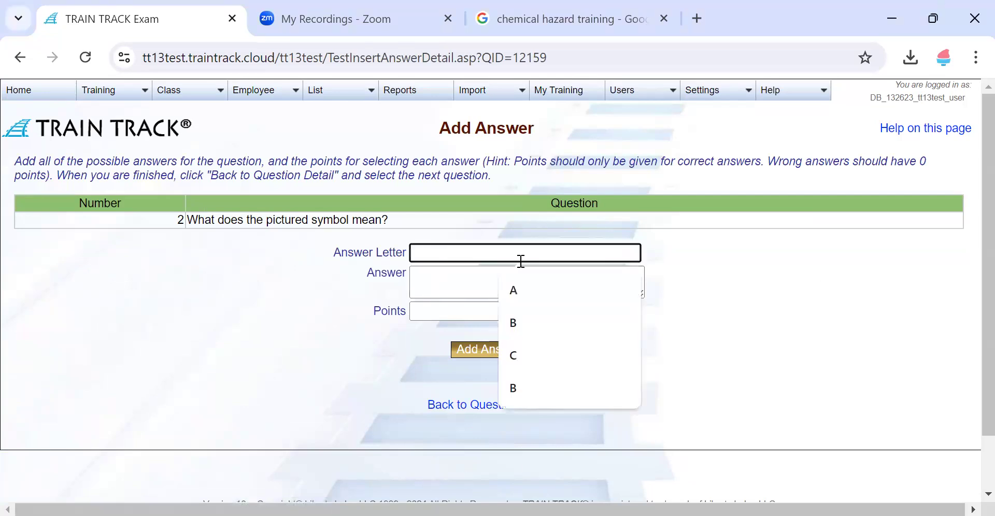
pyautogui.click(560, 294)
pyautogui.click(437, 281)
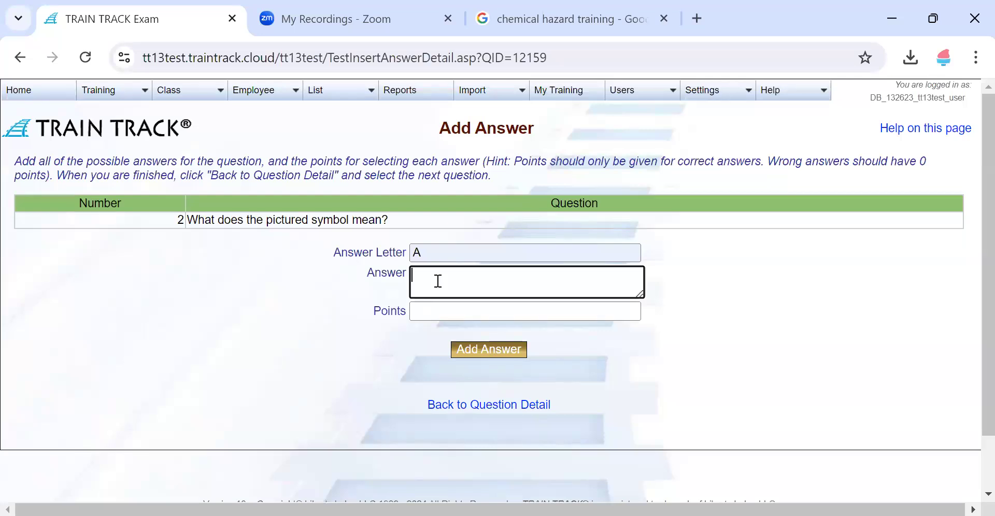
pyautogui.write('Acutely Toc')
pyautogui.press('BackSpace')
pyautogui.write('ci')
pyautogui.press('BackSpace')
pyautogui.write('xic')
pyautogui.click(427, 308)
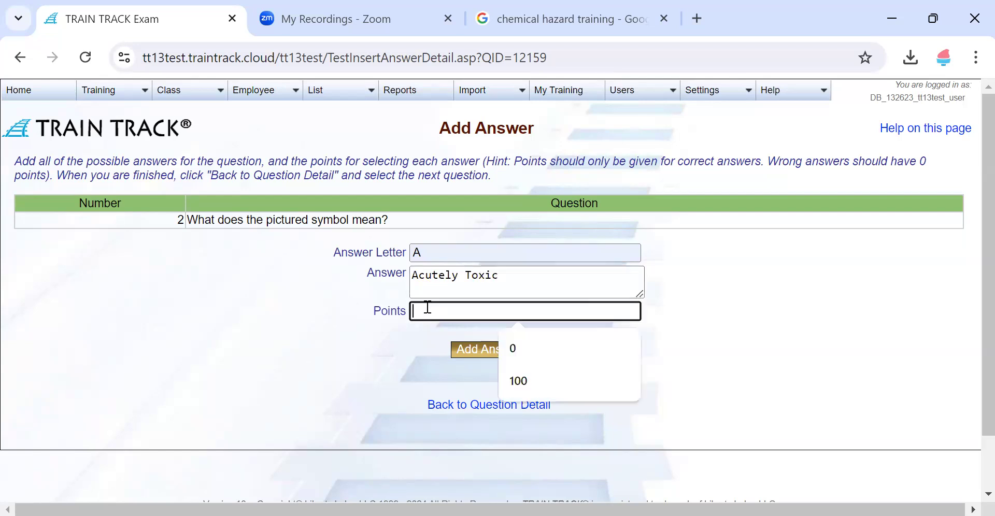
pyautogui.click(561, 339)
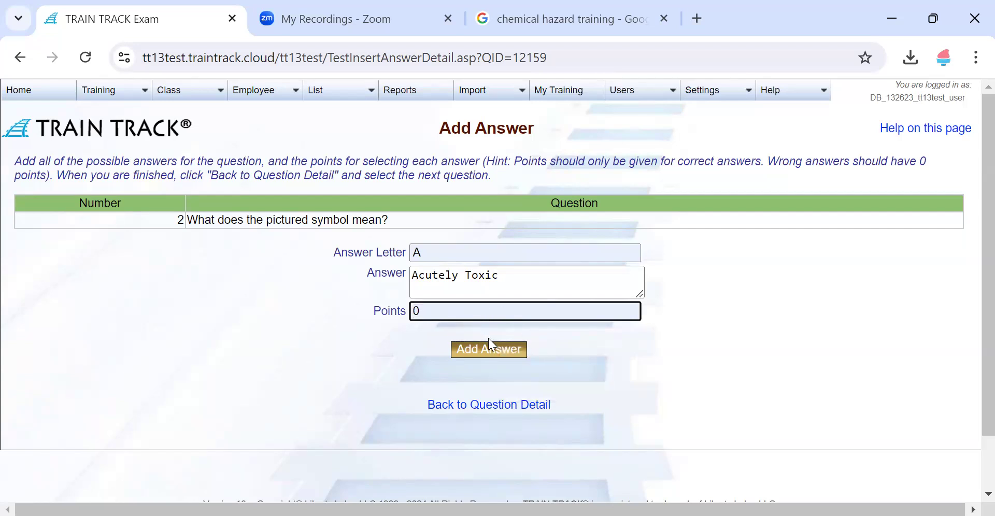
pyautogui.click(498, 348)
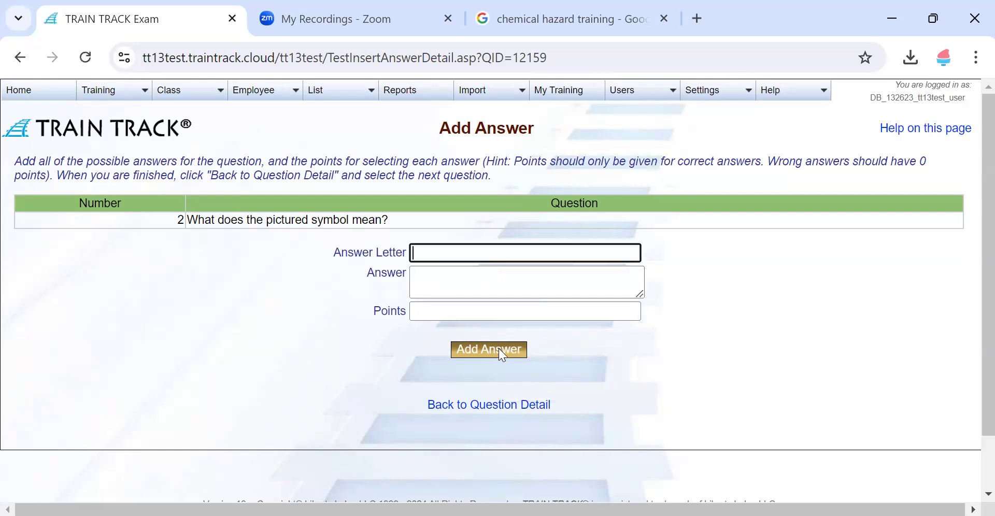
# Step: Add answer B, "Flammable", worth 0 points to question 2
pyautogui.write('B')
pyautogui.press('Tab')
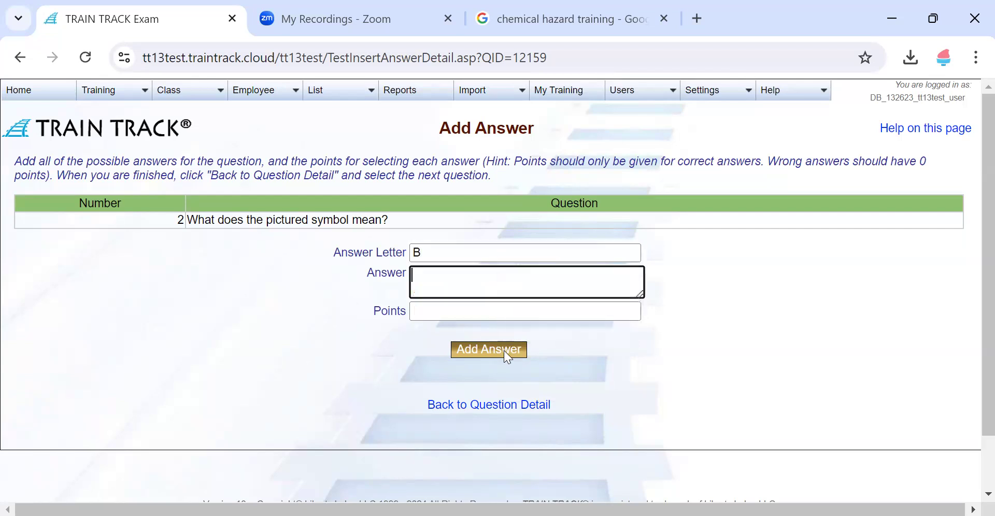
pyautogui.write('Flammable')
pyautogui.press('Tab')
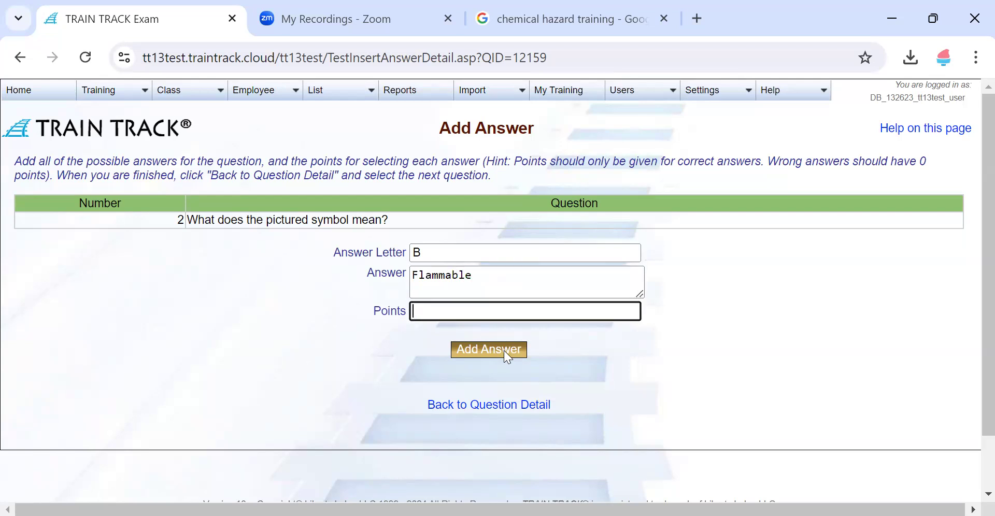
pyautogui.write('0')
pyautogui.click(504, 350)
# Step: Add answer C, "Health Hazard", worth 100 points to question 2
pyautogui.write('C')
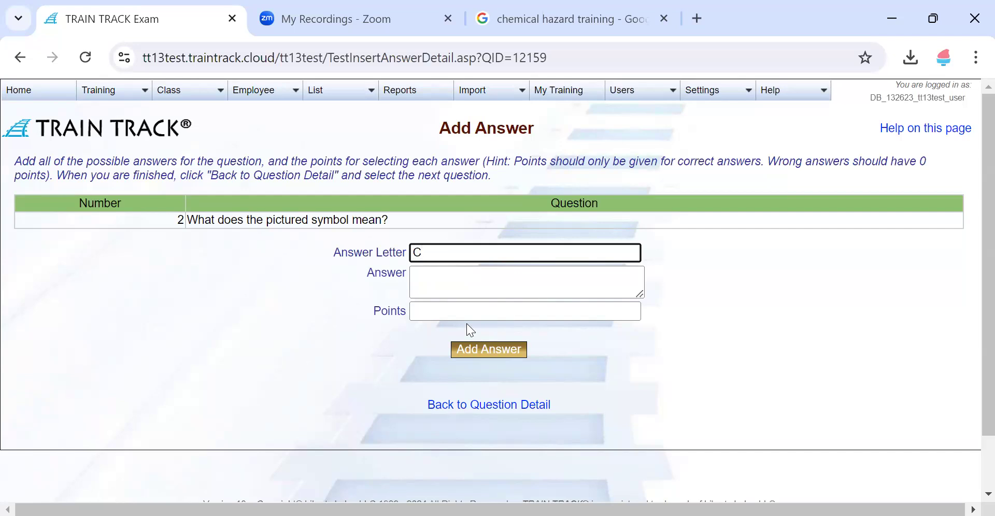
pyautogui.press('Tab')
pyautogui.write('H')
pyautogui.press('BackSpace')
pyautogui.write('Health')
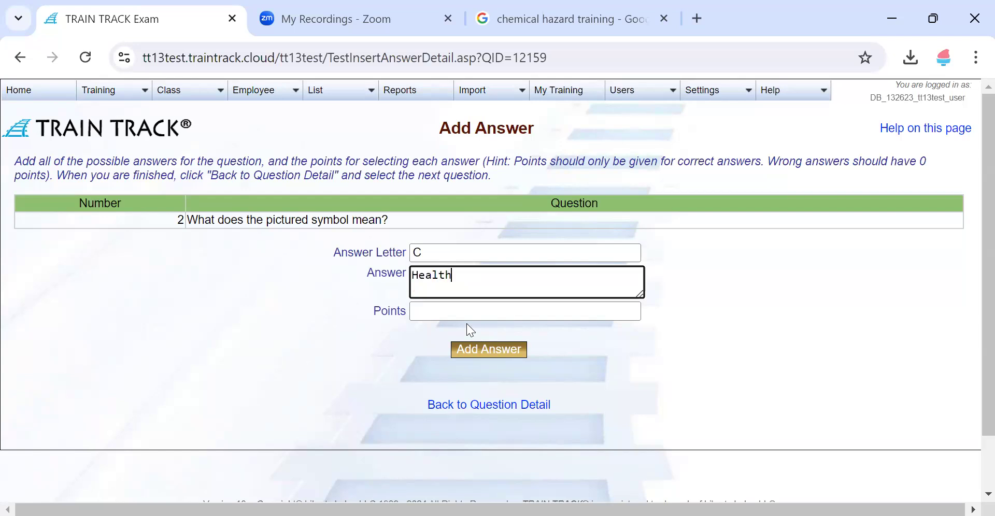
pyautogui.write(' Hazard')
pyautogui.press('Tab')
pyautogui.write('100')
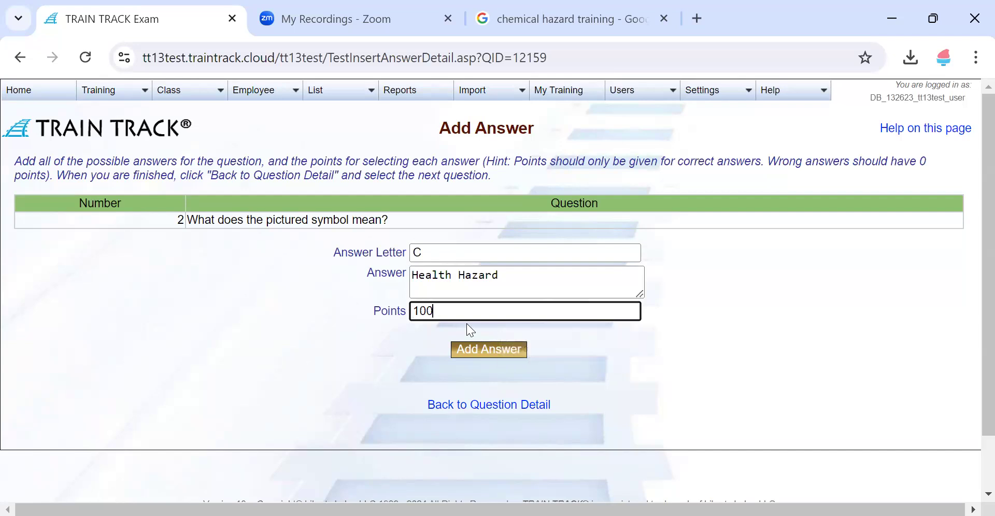
pyautogui.click(493, 349)
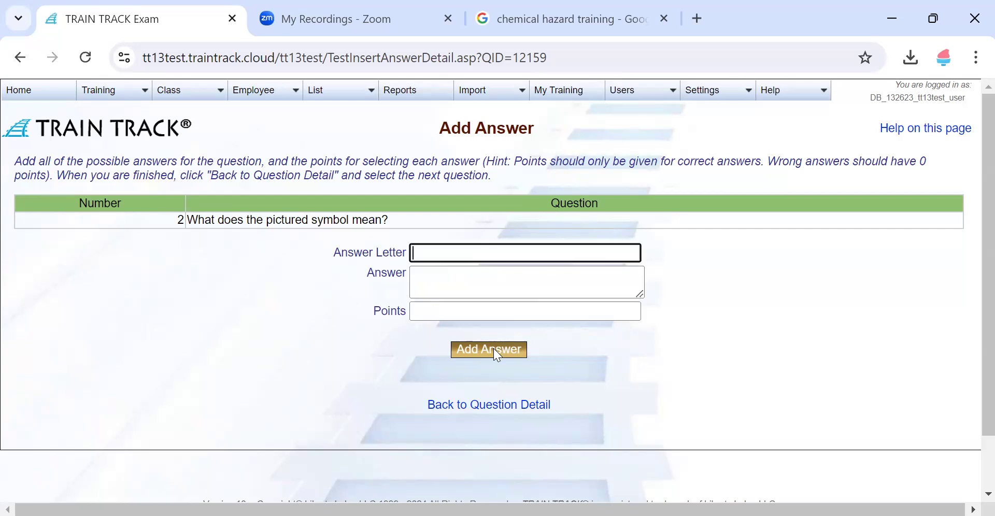
# Step: Upload the image file Hazard.png to question 2 and return to the question's details
pyautogui.click(502, 406)
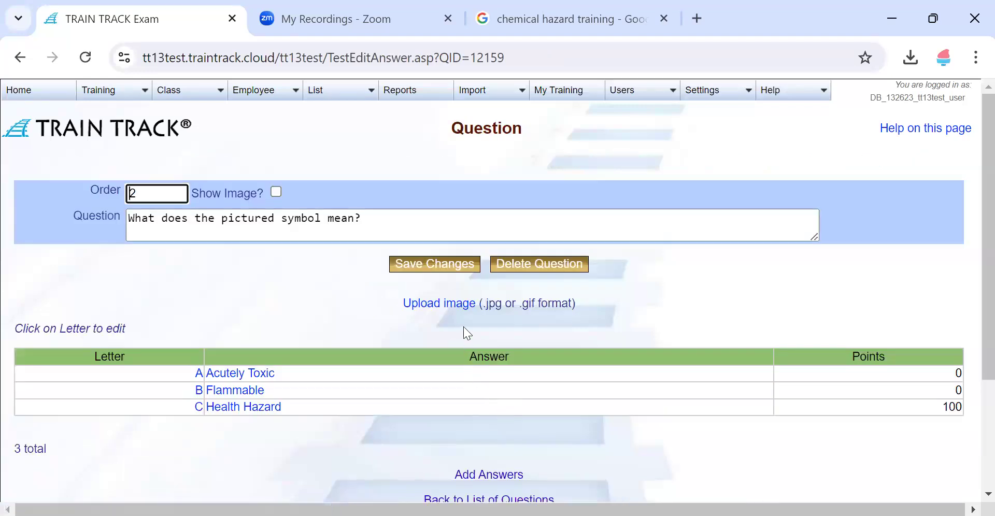
pyautogui.click(445, 304)
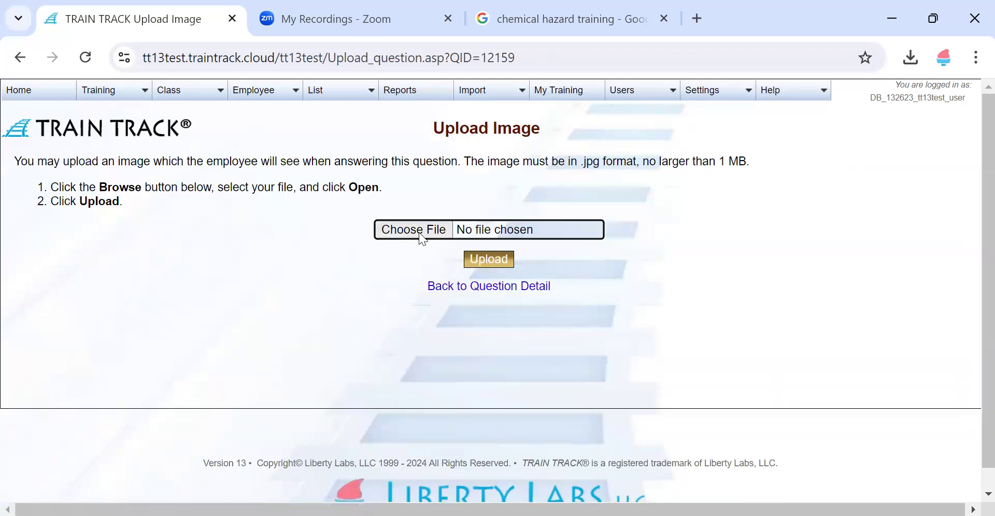
pyautogui.click(419, 233)
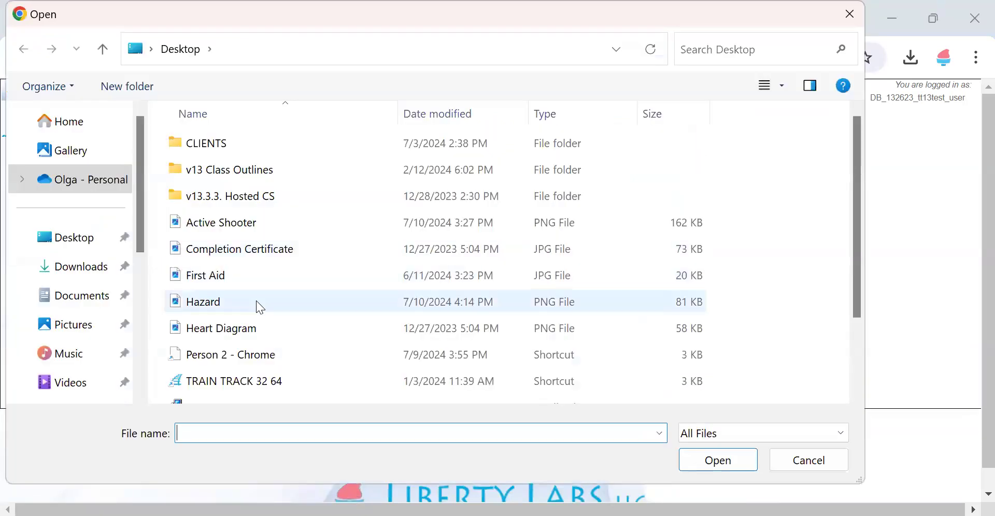
pyautogui.click(256, 302)
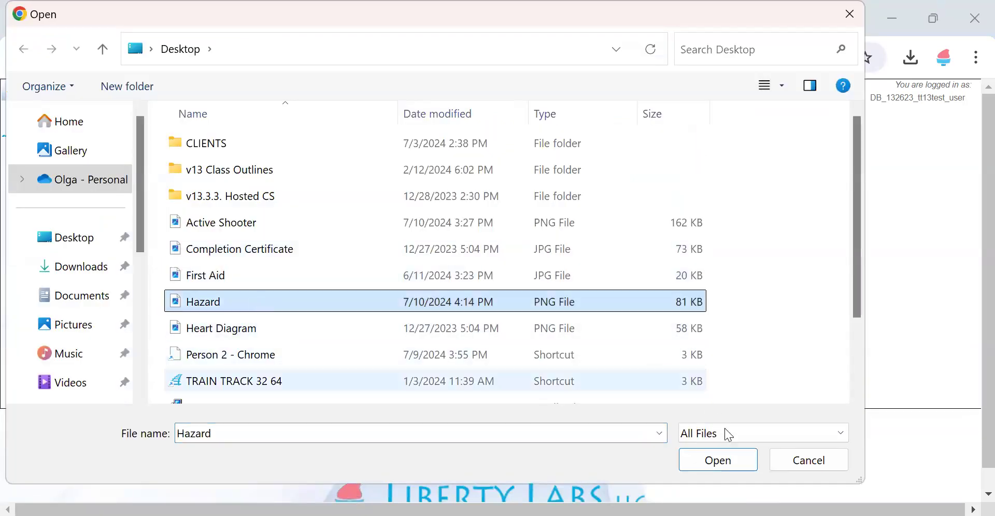
pyautogui.click(738, 470)
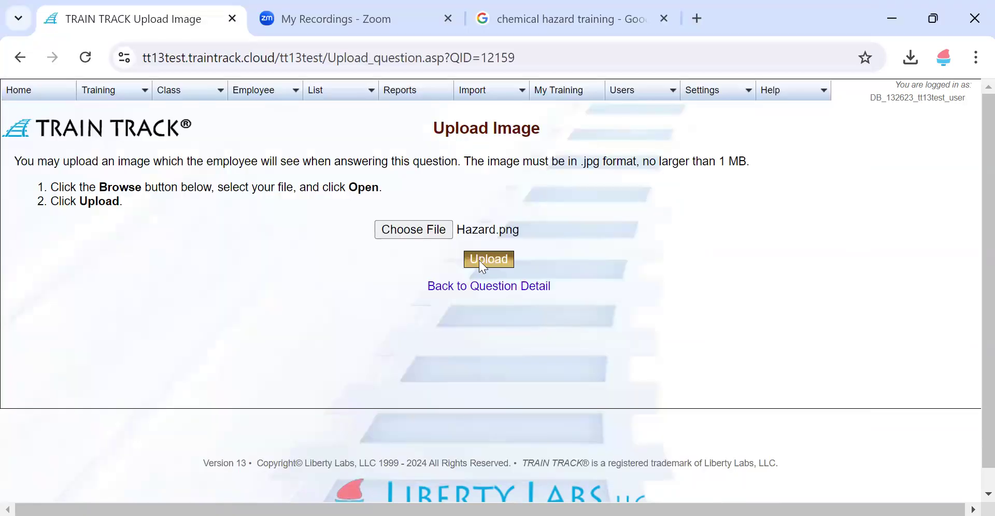
pyautogui.click(483, 265)
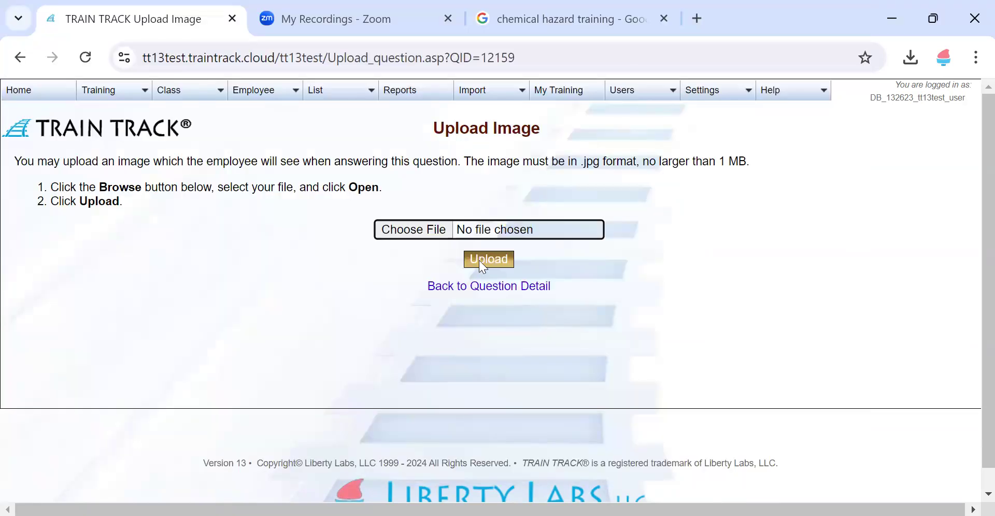
pyautogui.click(476, 289)
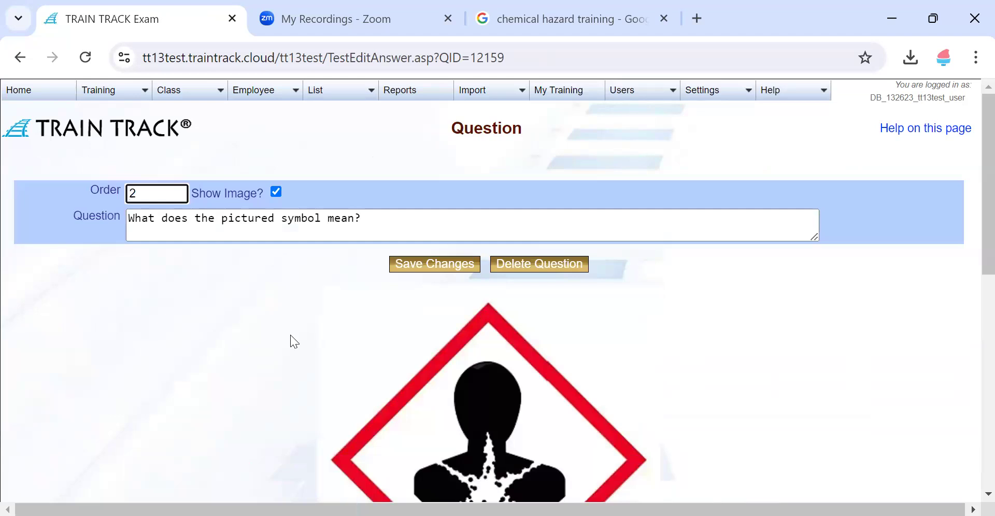
# Step: Review question 2's uploaded image and its answers with points, and return to the list of questions
pyautogui.scroll(-4, 260, 313)
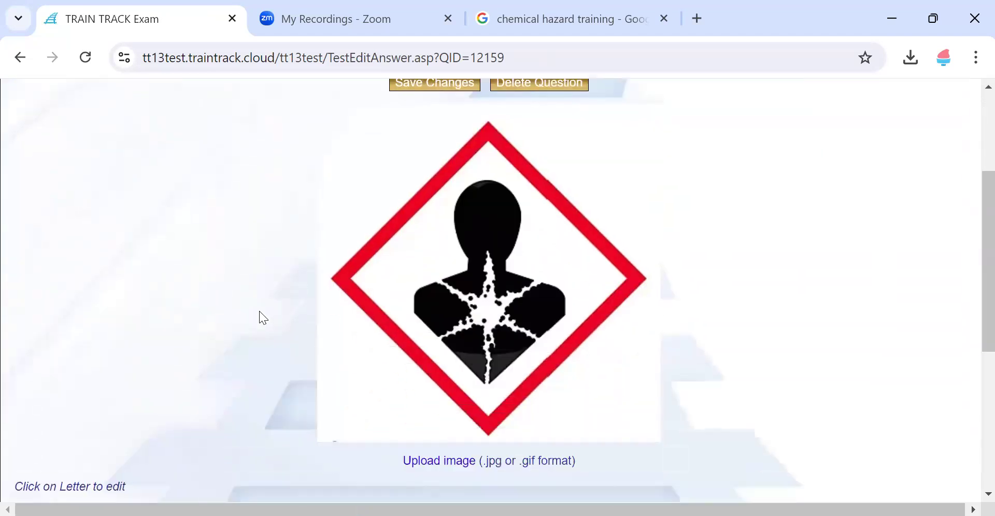
pyautogui.scroll(-4, 264, 318)
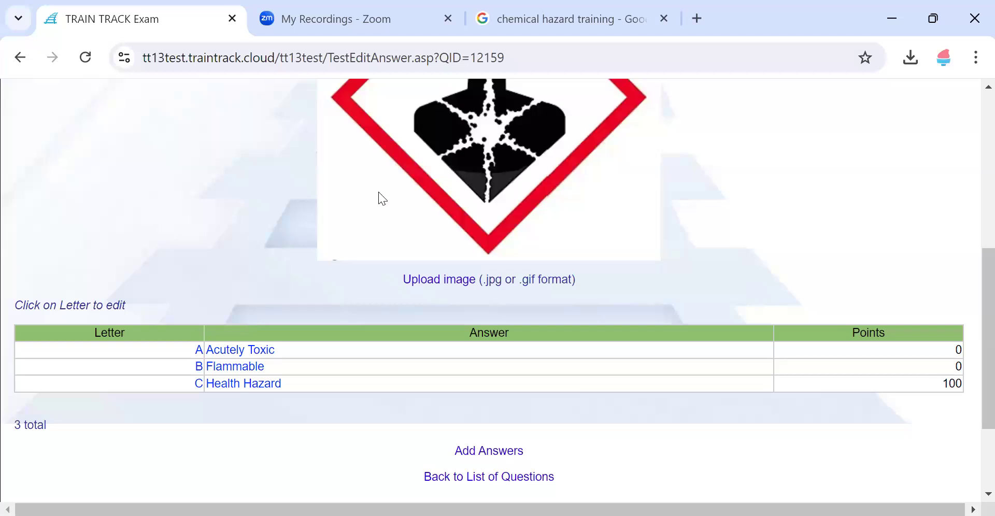
pyautogui.scroll(2, 379, 193)
pyautogui.scroll(3, 382, 198)
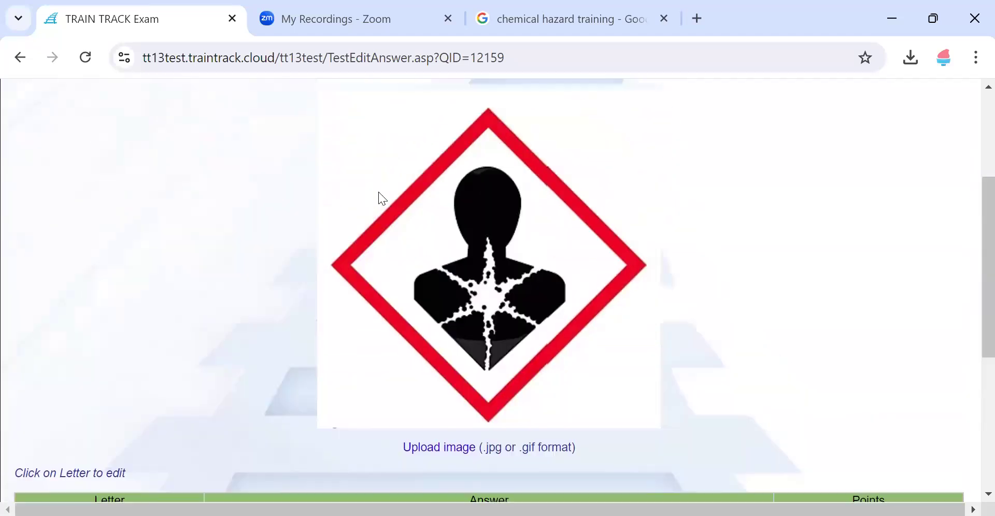
pyautogui.scroll(-6, 383, 199)
pyautogui.scroll(-1, 379, 199)
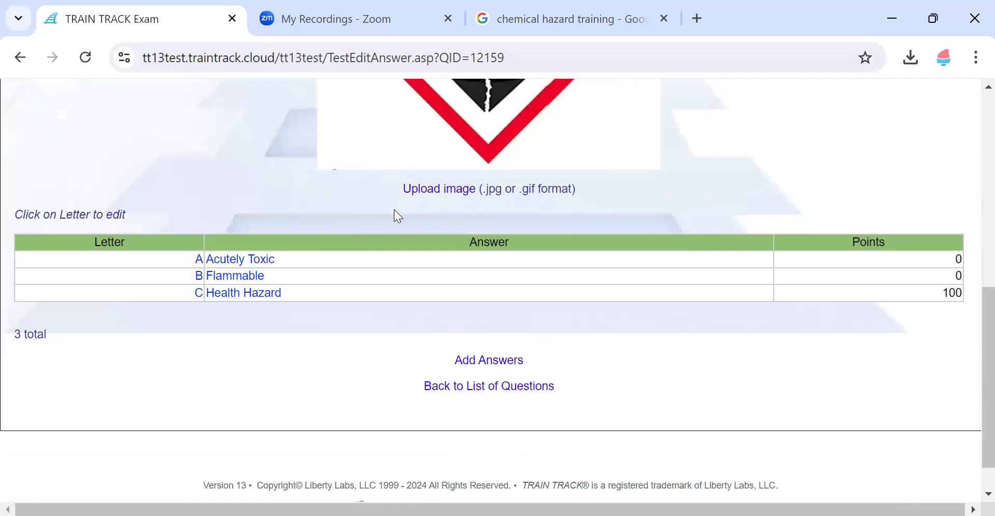
pyautogui.click(429, 393)
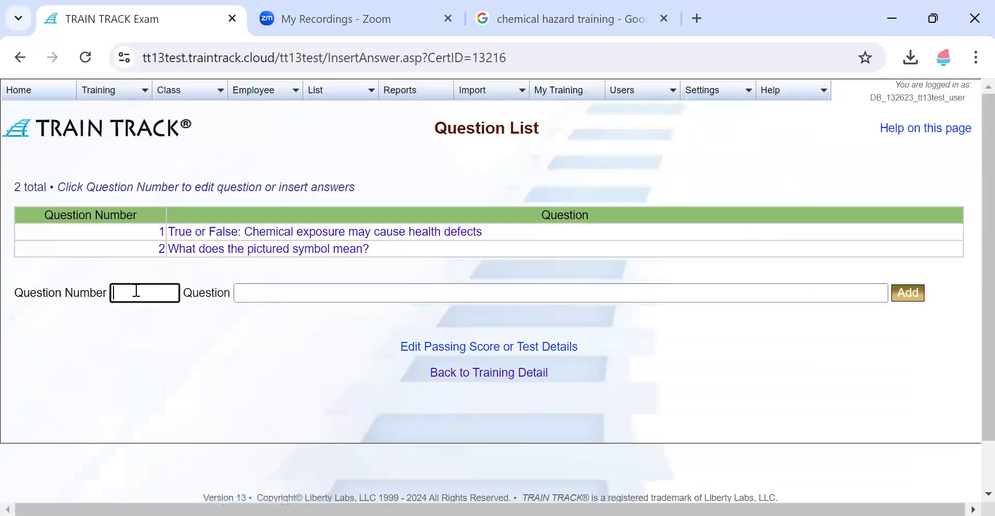
# Step: Change question 1's text to "True or False: Chemical exposure may cause severe health defects" and save the question
pyautogui.click(280, 293)
pyautogui.click(289, 342)
pyautogui.click(328, 235)
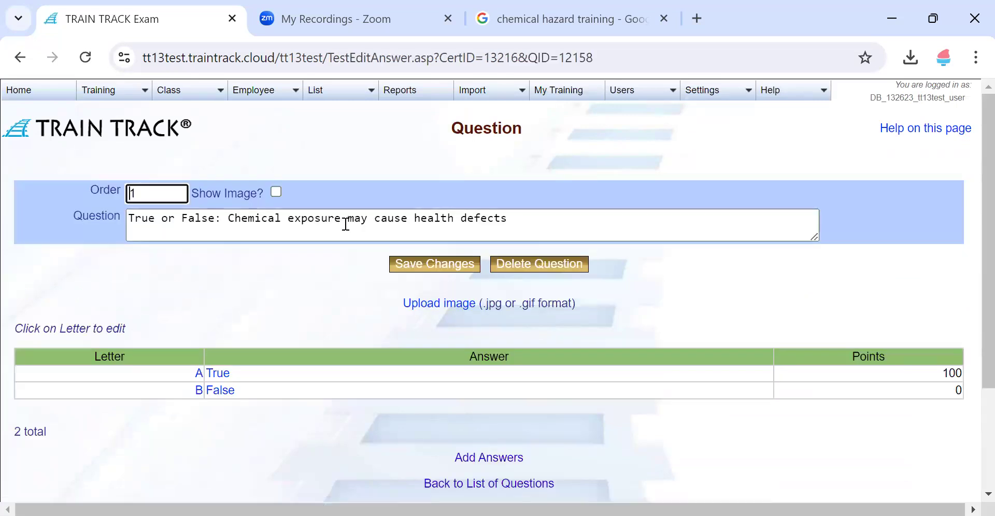
pyautogui.click(533, 218)
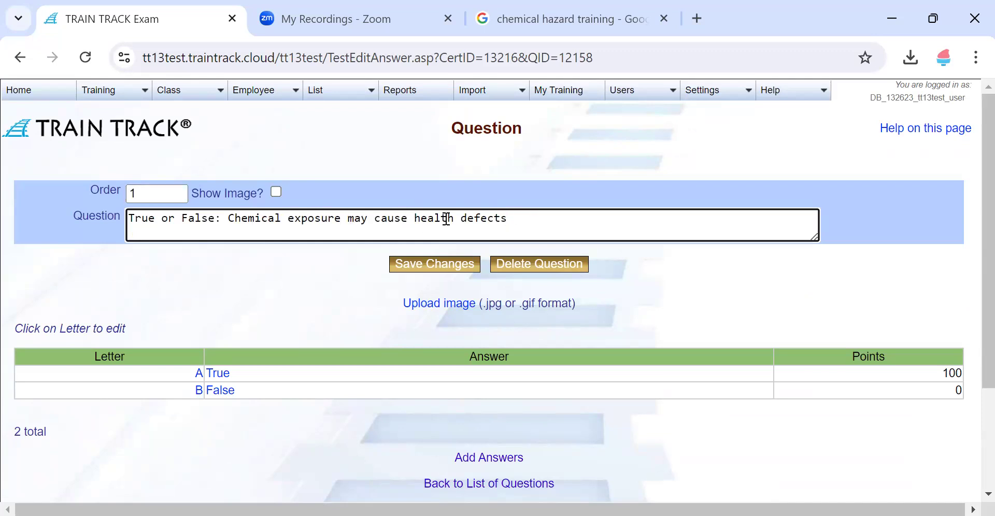
pyautogui.click(413, 220)
pyautogui.write('severe')
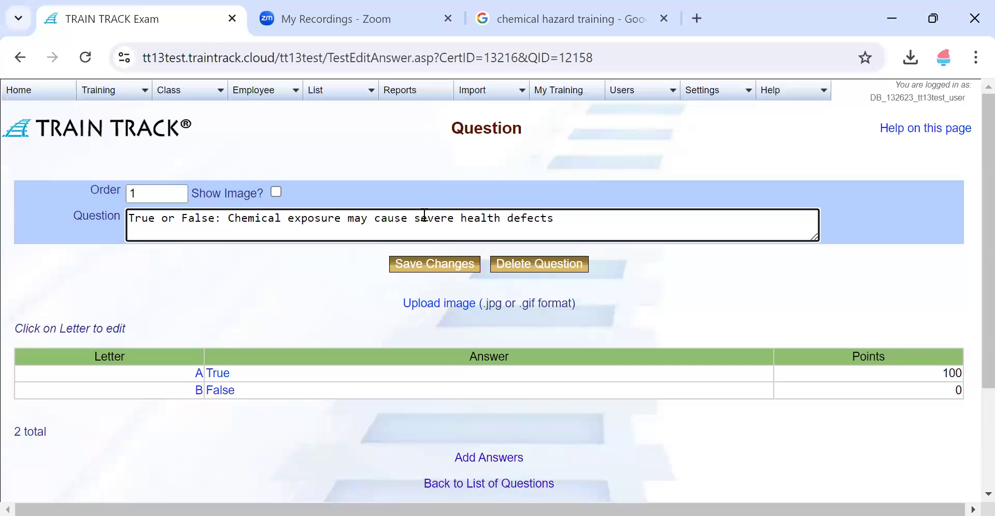
pyautogui.click(425, 264)
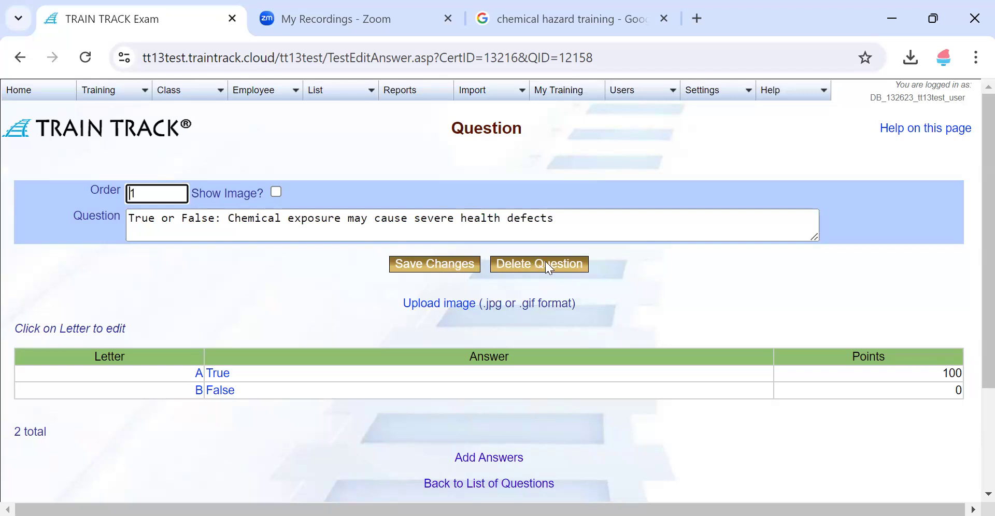
# Step: Open the deletion page for question 1 and return to the question's details without deleting it
pyautogui.click(559, 268)
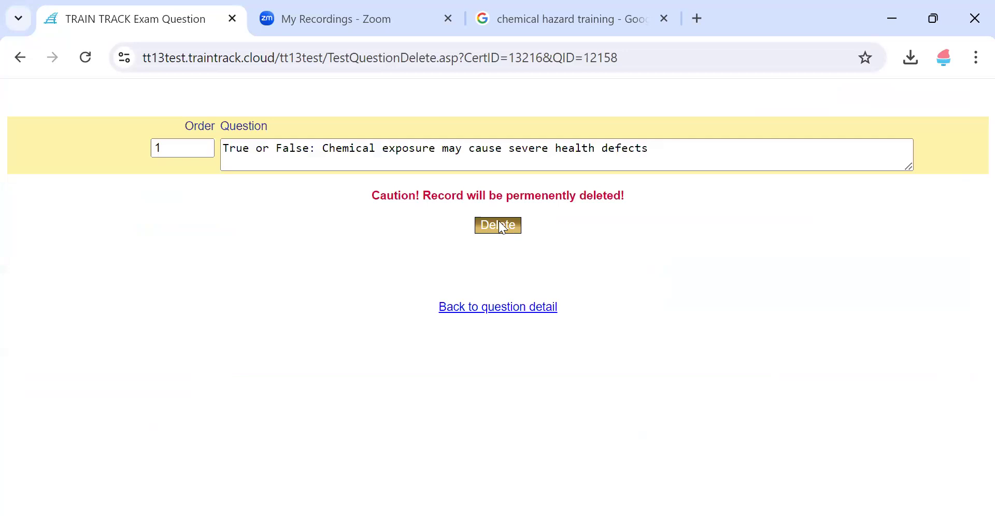
pyautogui.click(512, 308)
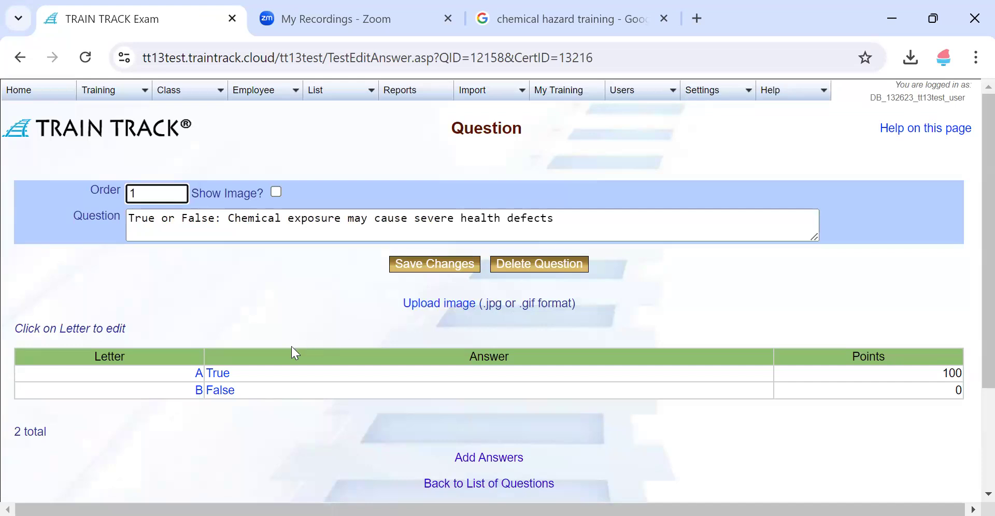
# Step: Open answer A, "True", of question 1 for editing, keep its values, and return to the question's details
pyautogui.click(224, 379)
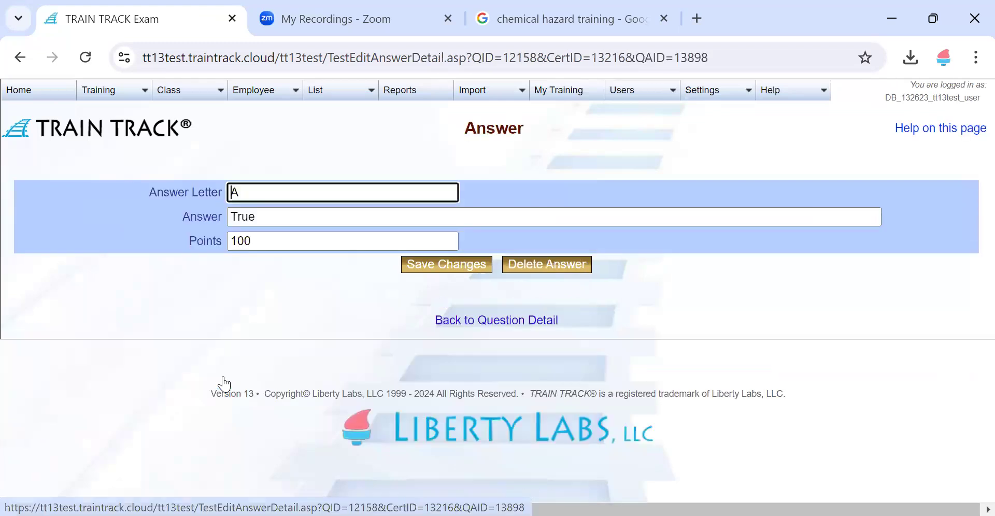
pyautogui.click(269, 219)
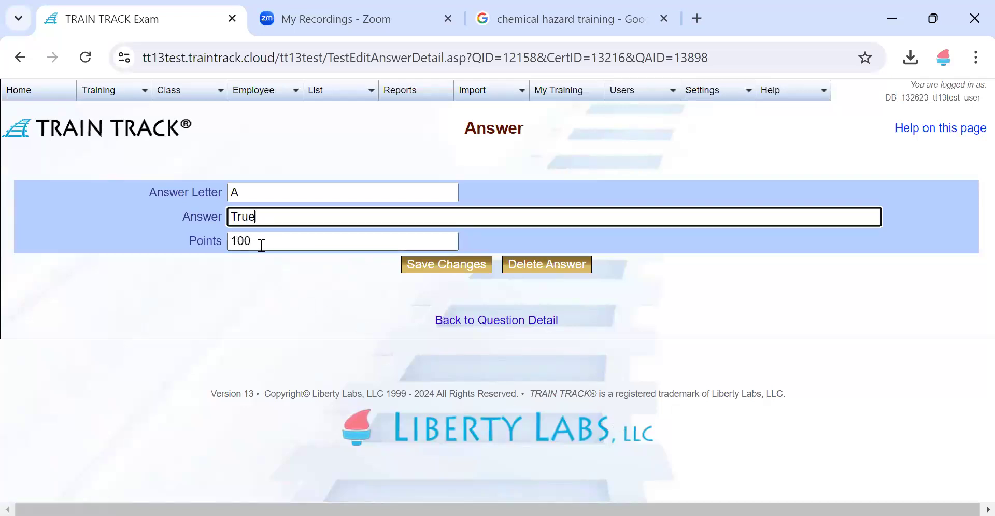
pyautogui.click(461, 266)
pyautogui.click(480, 322)
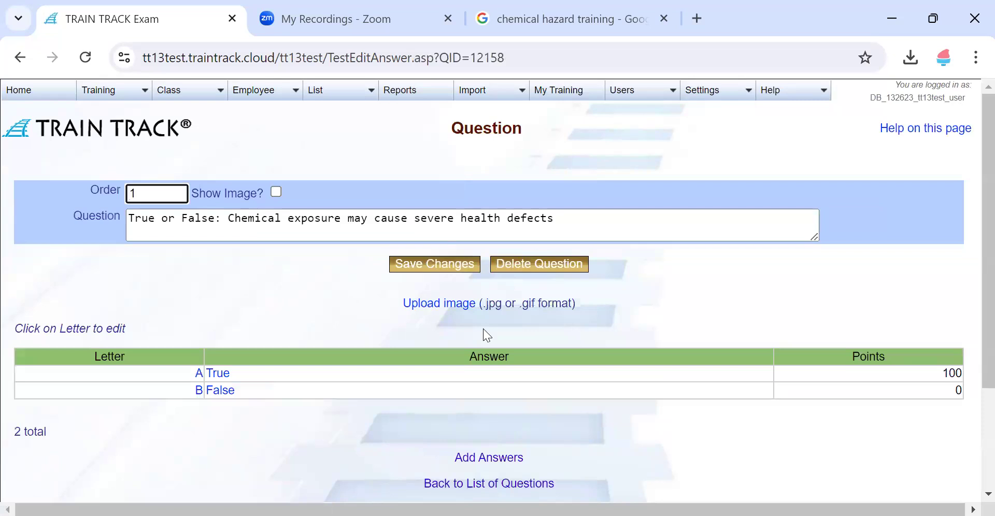